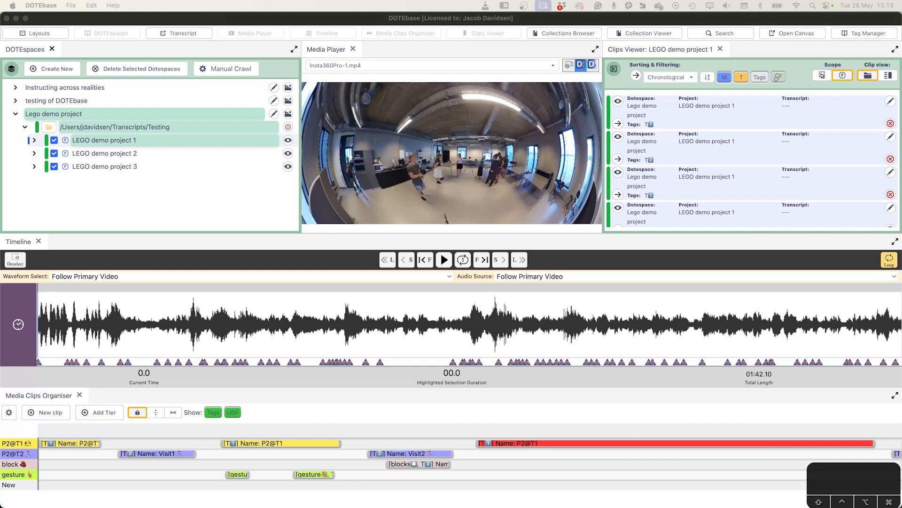
Step: Select the second P2@T1 clip, the Visit1 clip and the second gesture clip in turn to inspect their spans on the waveform
click(305, 448)
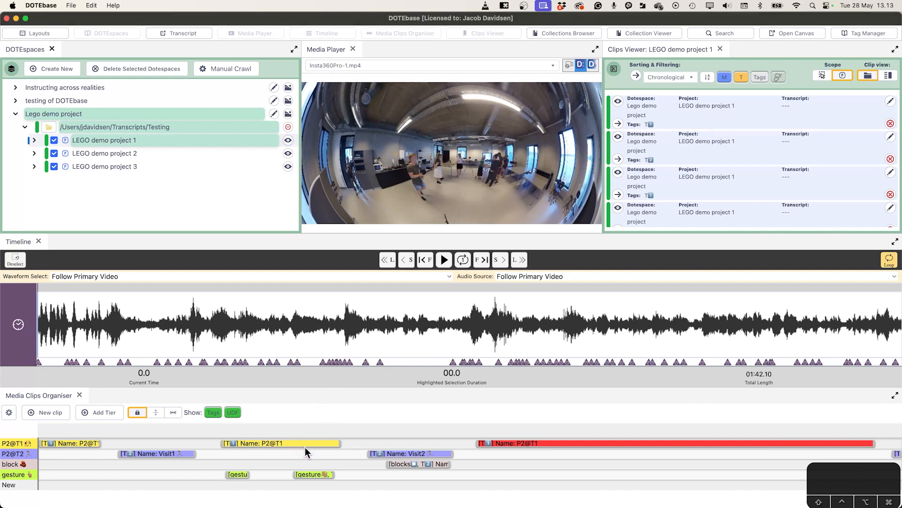
click(306, 445)
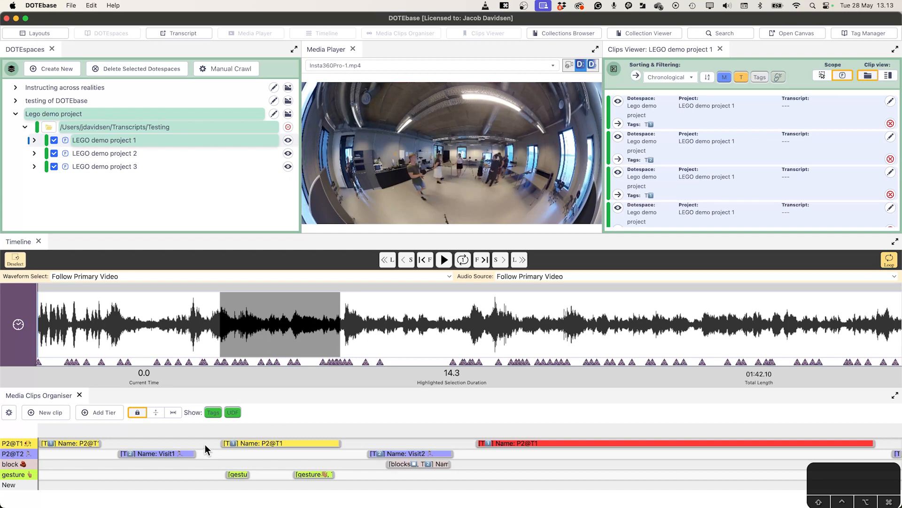
click(181, 455)
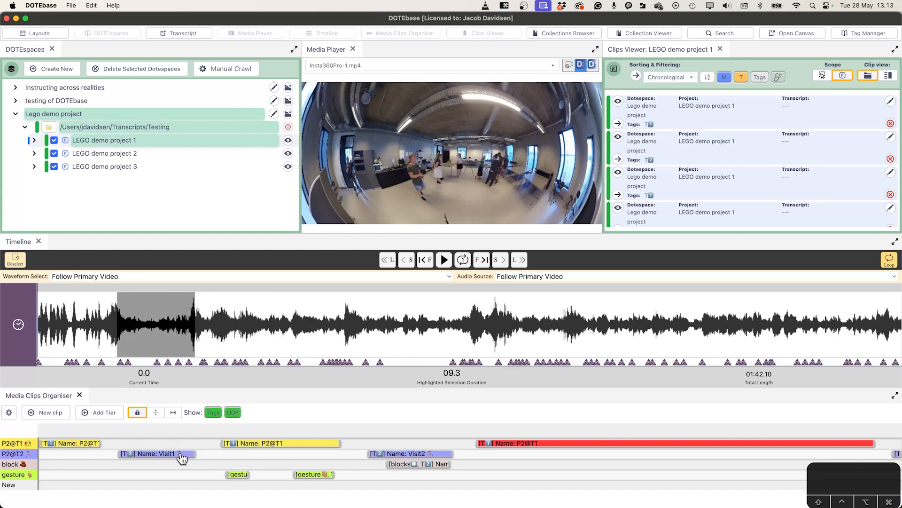
click(274, 445)
click(313, 475)
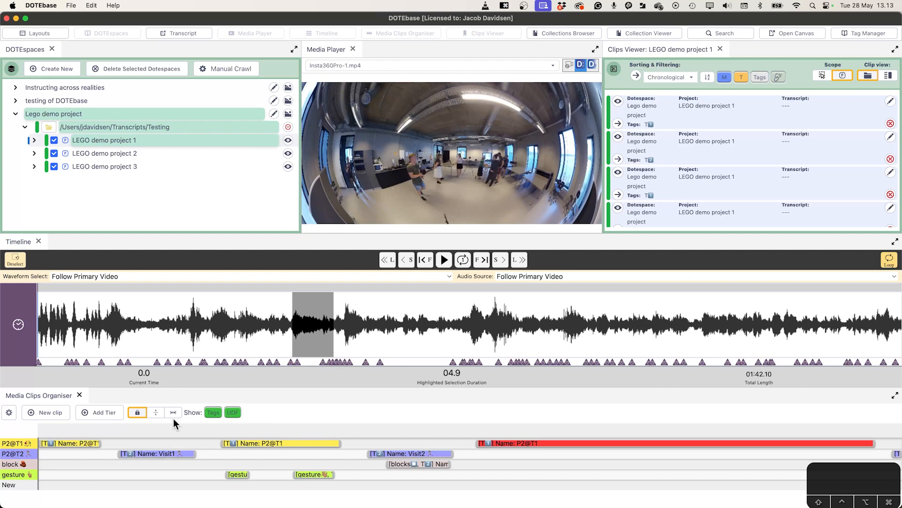
Step: Create a new tier named "New2" with the description "New2 for testing"
click(112, 412)
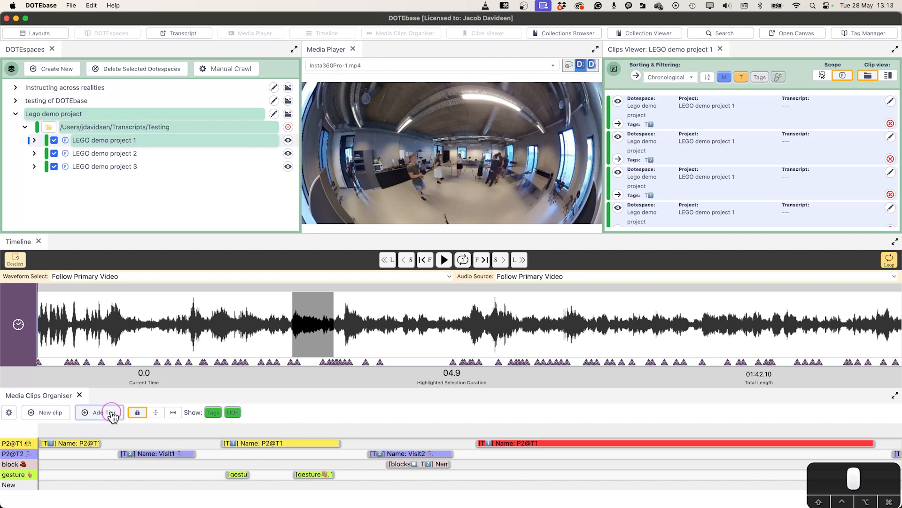
click(368, 145)
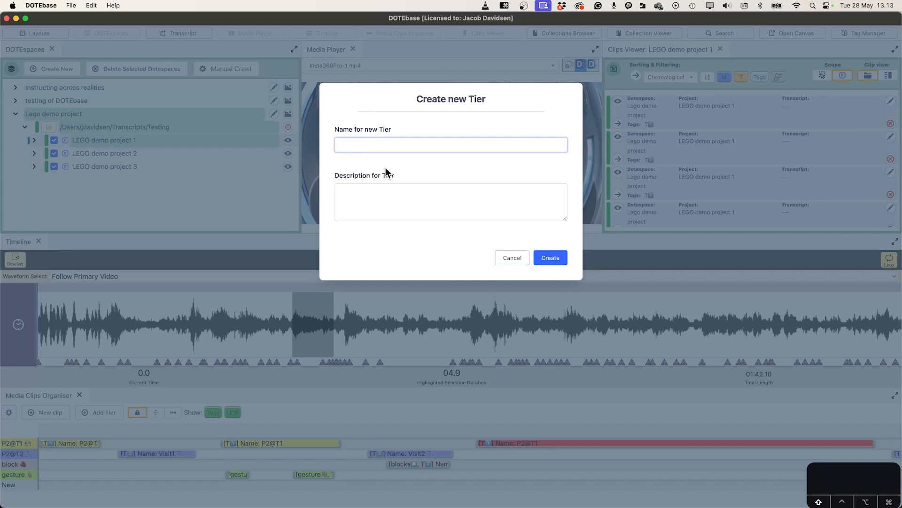
text(New2)
key(Tab)
text(New)
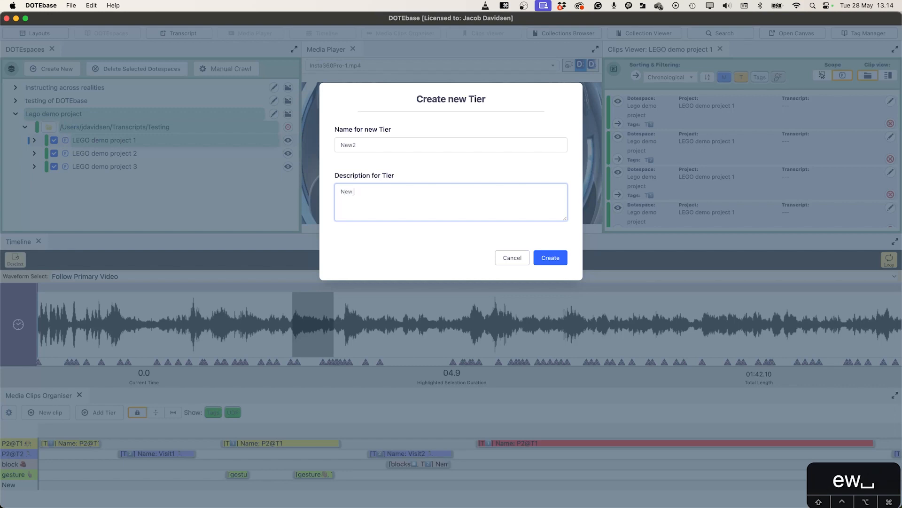
key(BackSpace)
text(2 for testing)
click(548, 256)
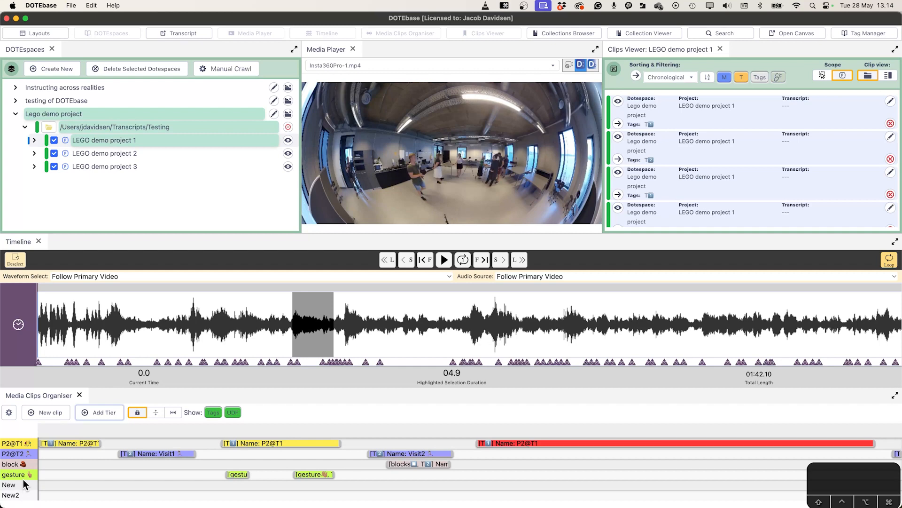
Step: Set the New tier's colour to the bright blue default swatch and the New2 tier's colour to brown (#895a03ff)
click(10, 412)
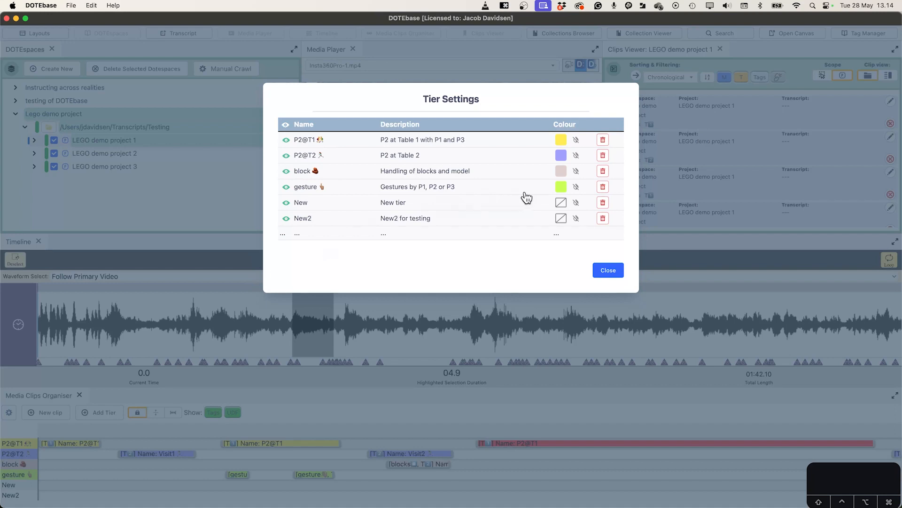
click(563, 202)
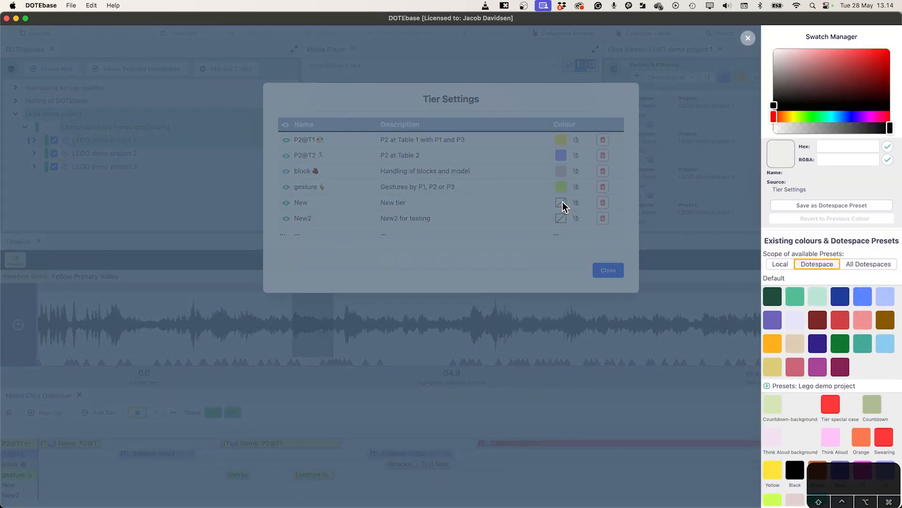
click(863, 296)
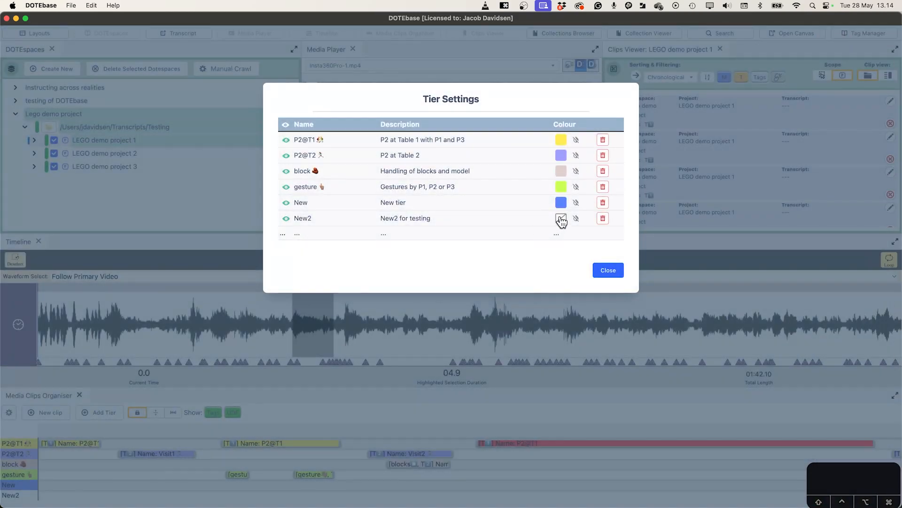
click(560, 218)
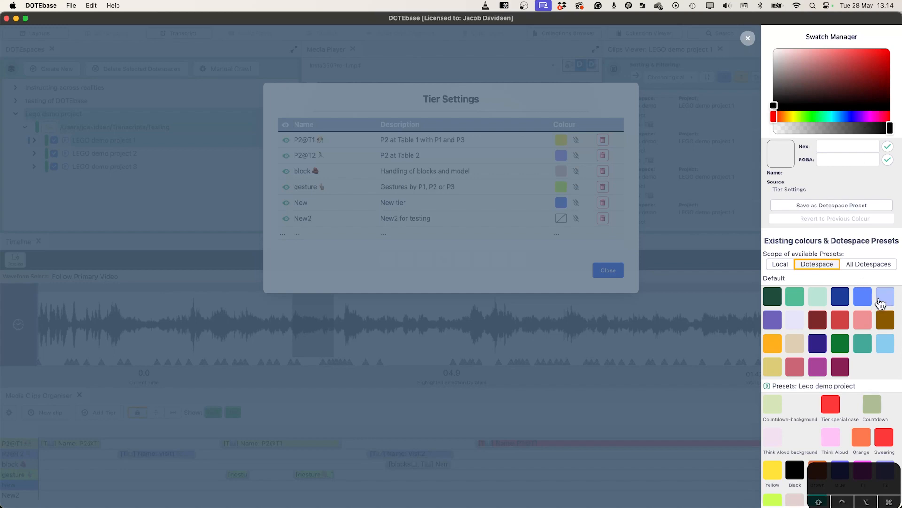
click(883, 322)
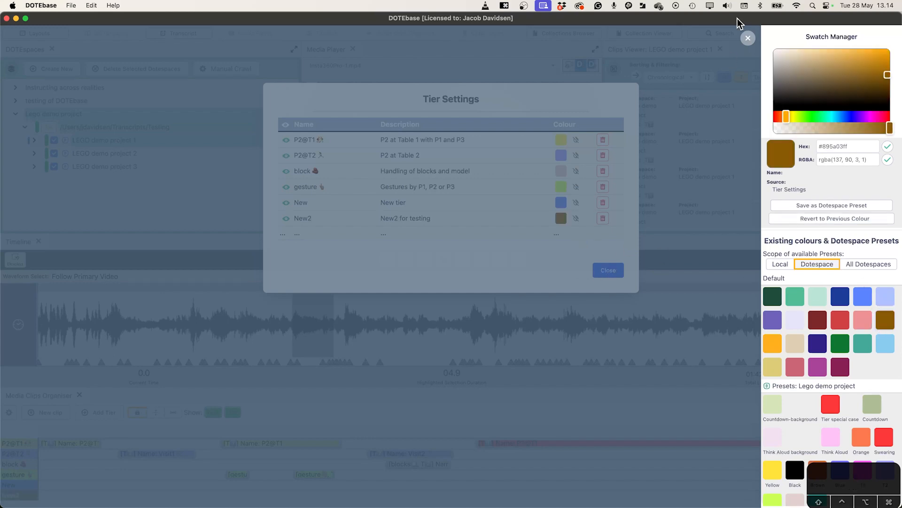
click(748, 37)
click(604, 272)
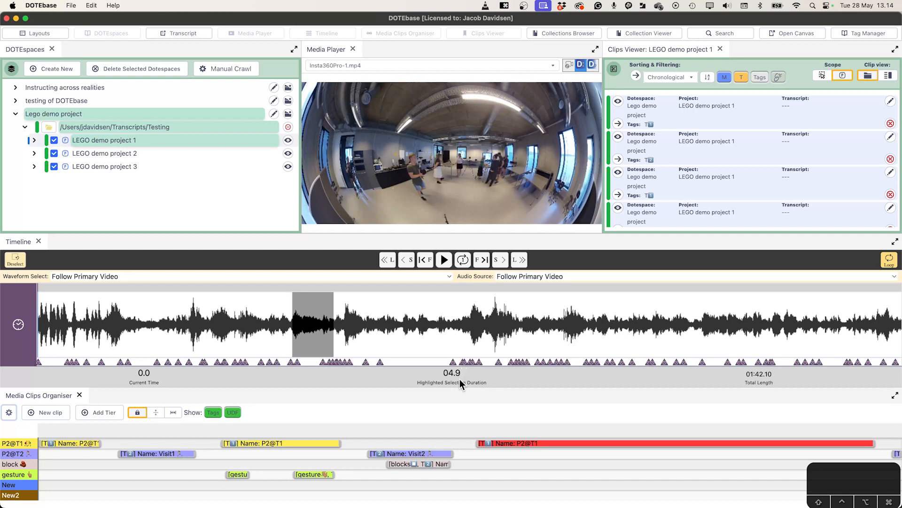
Step: Enlarge the clip tiers area and highlight the waveform from about 37.5 to 47.8 seconds
drag(460, 387, 460, 362)
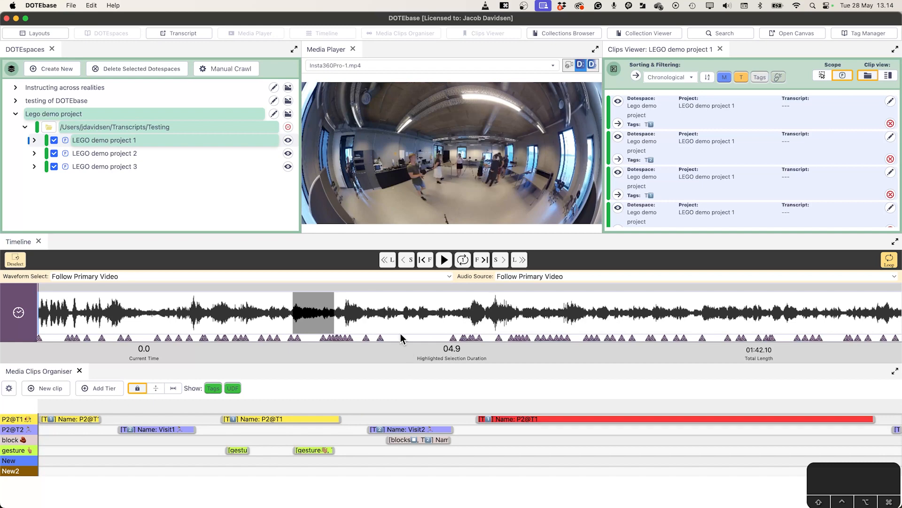
click(354, 309)
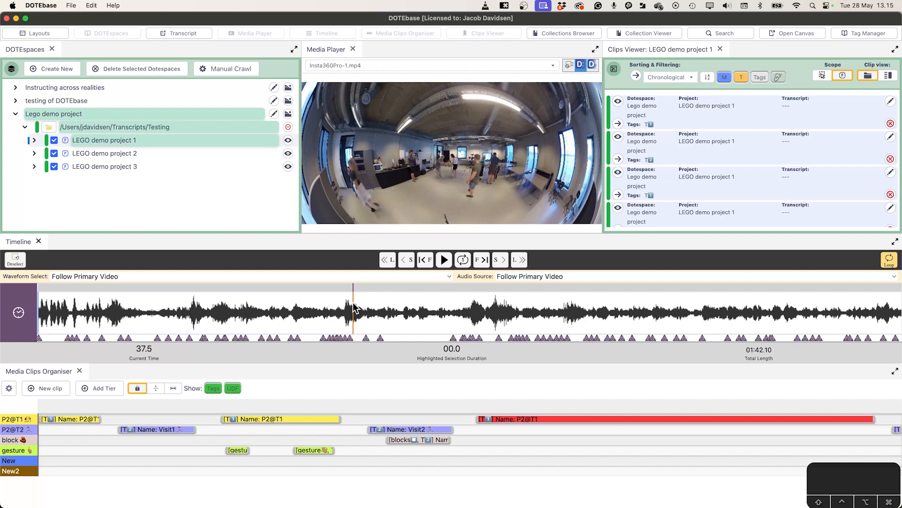
key(shift)
drag(354, 309, 440, 308)
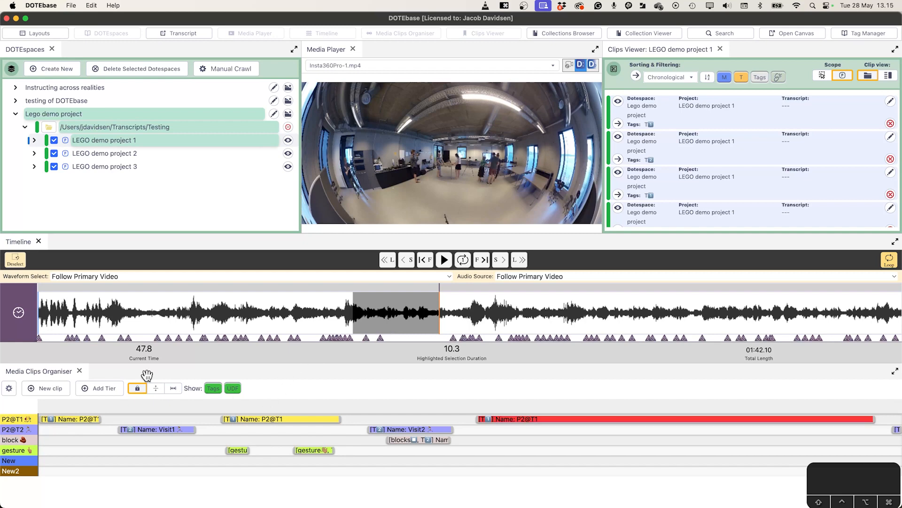
Step: Start a new media clip from the highlighted range without a preset and give it the tags "test" and "test2"
click(52, 388)
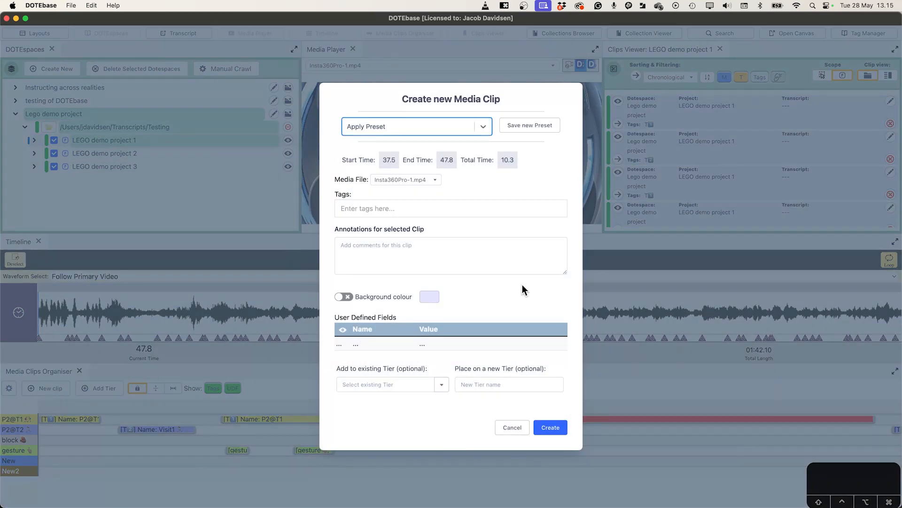
click(487, 127)
click(487, 127)
click(416, 208)
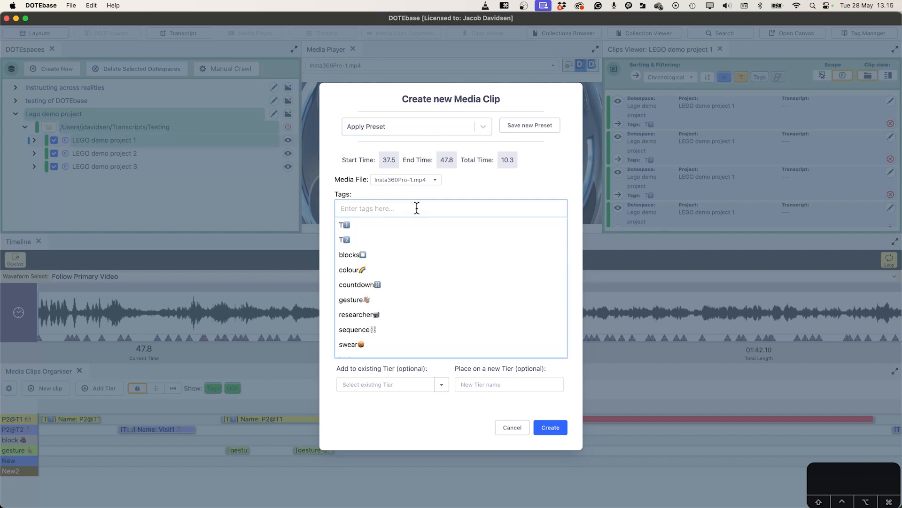
text(test)
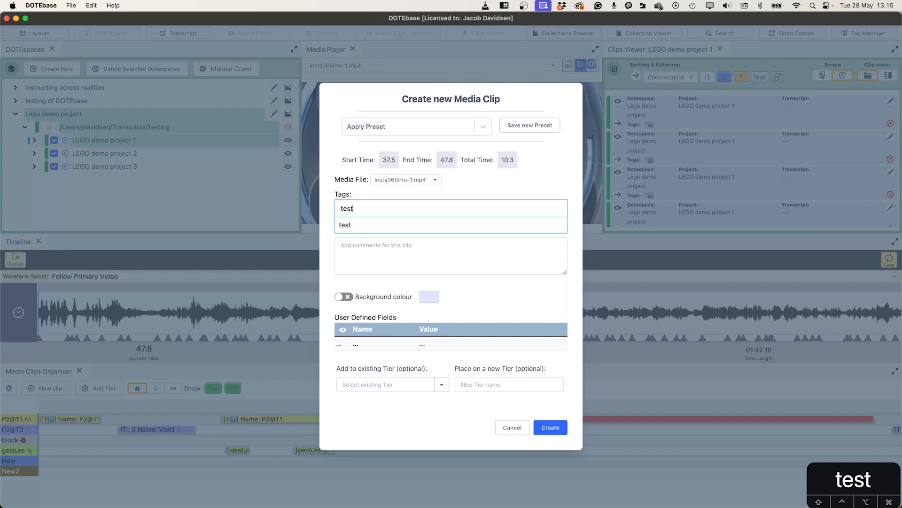
key(Down)
key(Tab)
key(Return)
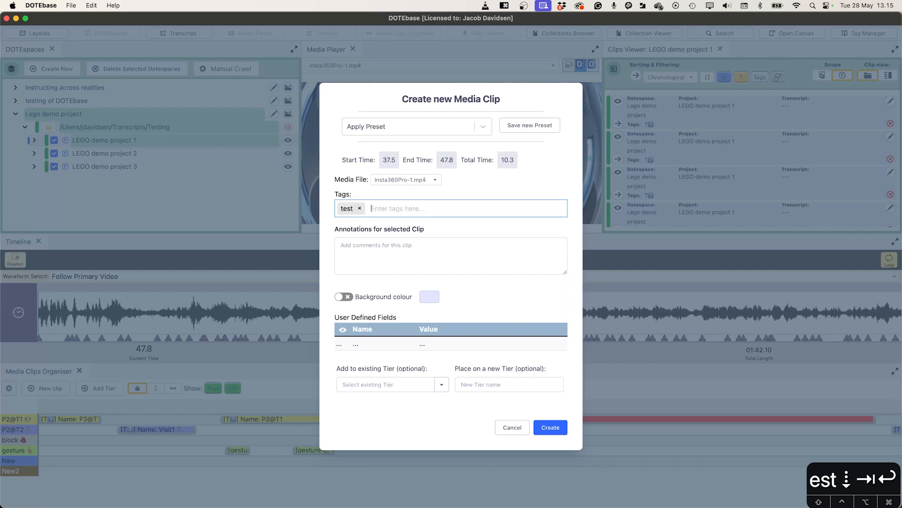
text(test2)
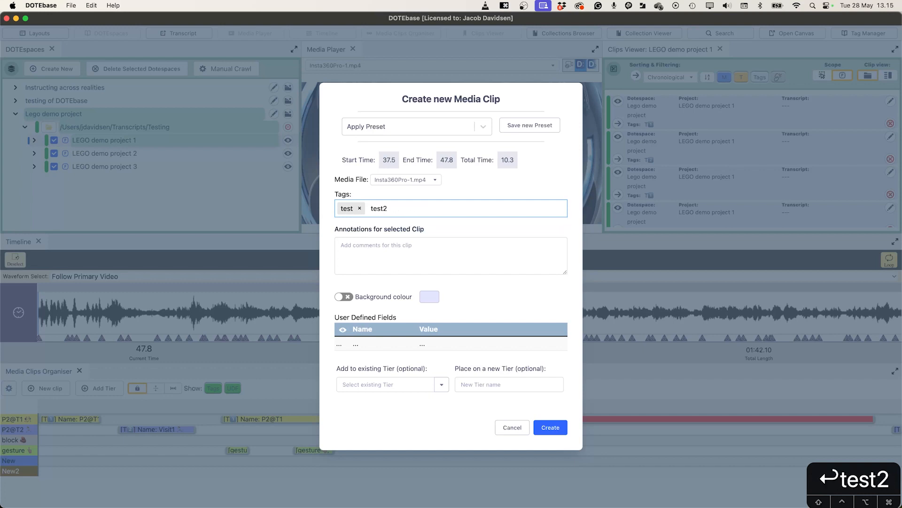
key(Return)
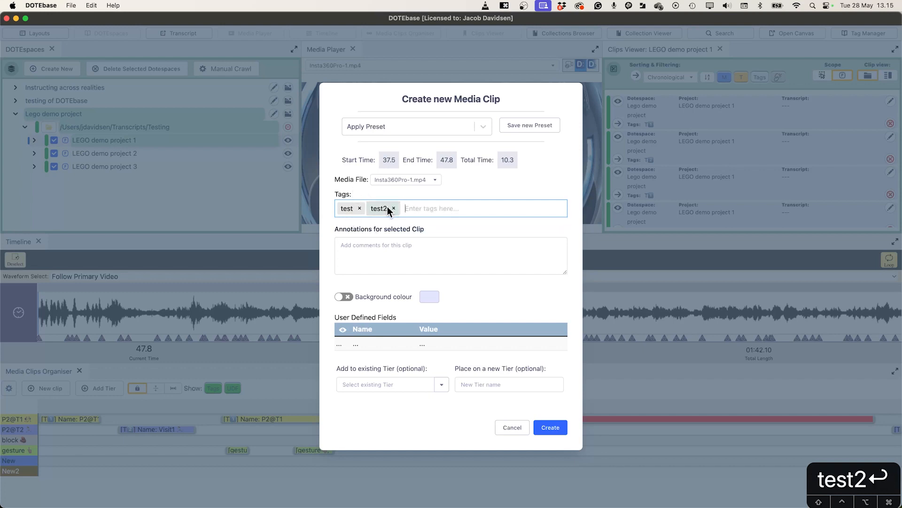
Step: Annotate the new clip with "This for testing" and enable a red background colour (#d14343ff)
click(388, 247)
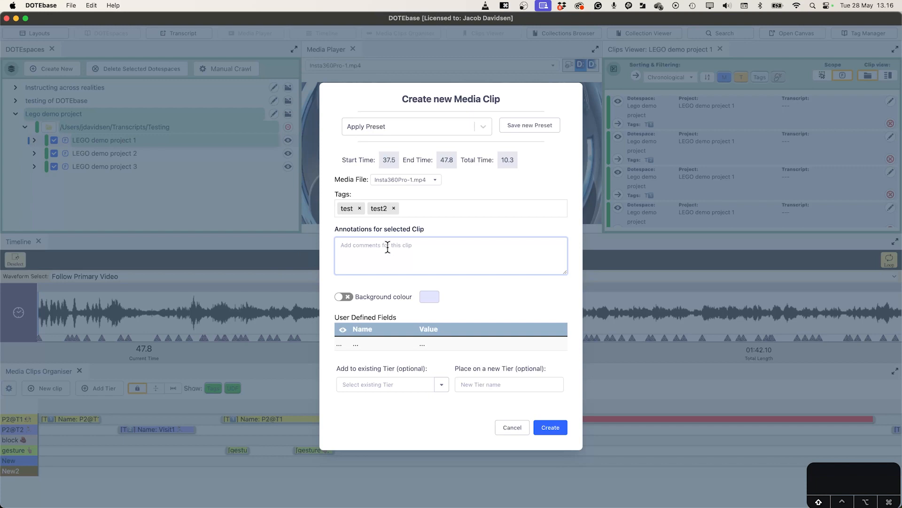
text(This f)
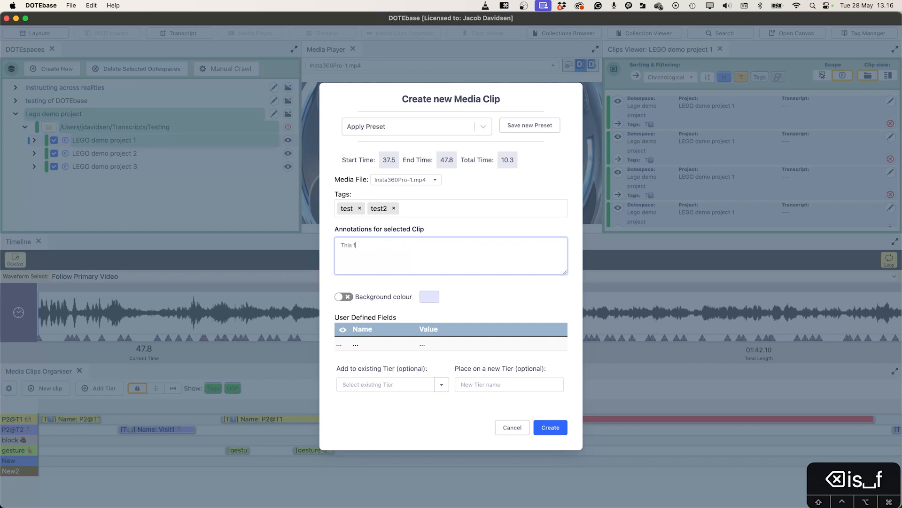
text(or testing)
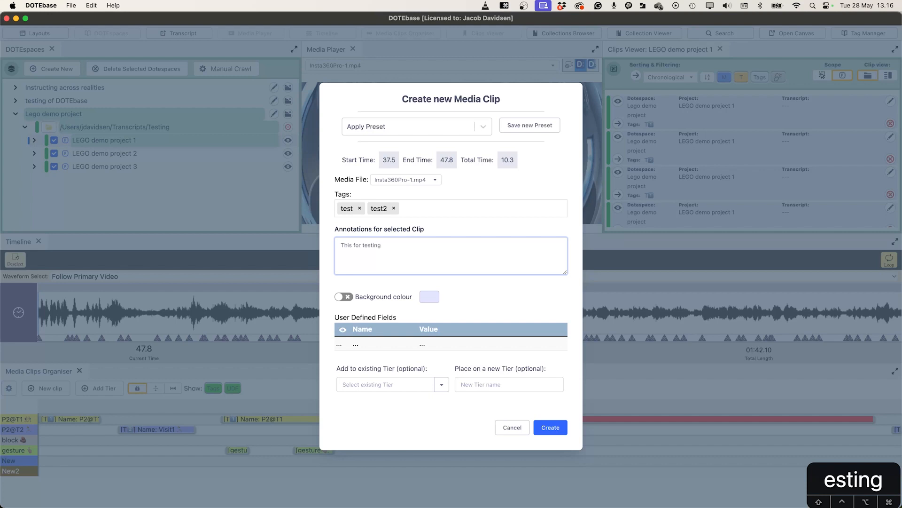
click(346, 297)
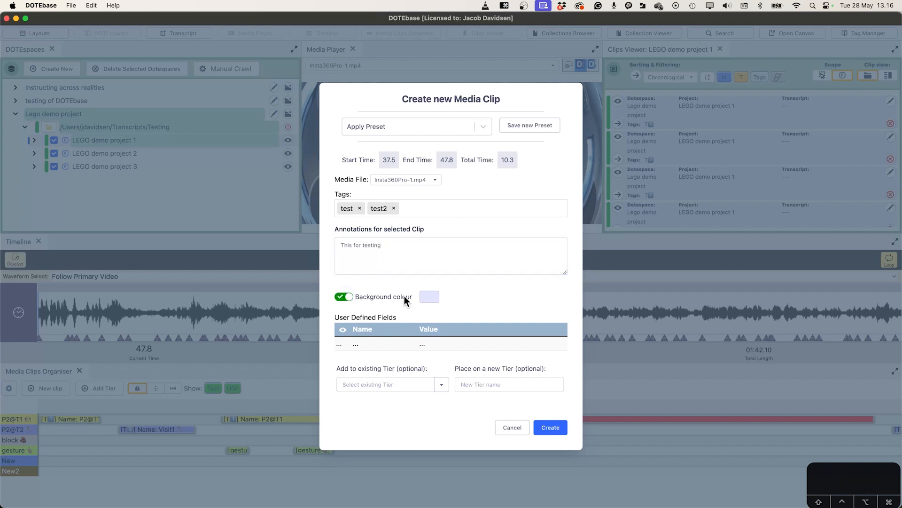
click(429, 298)
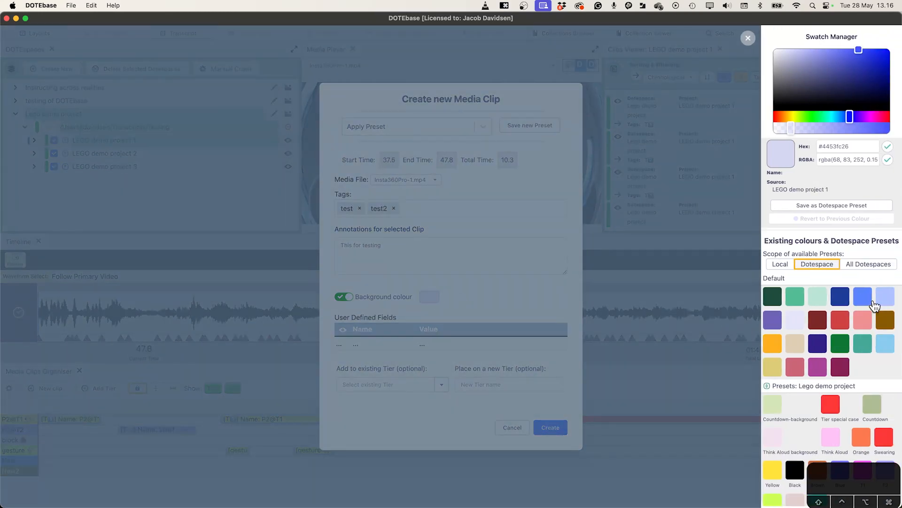
click(841, 319)
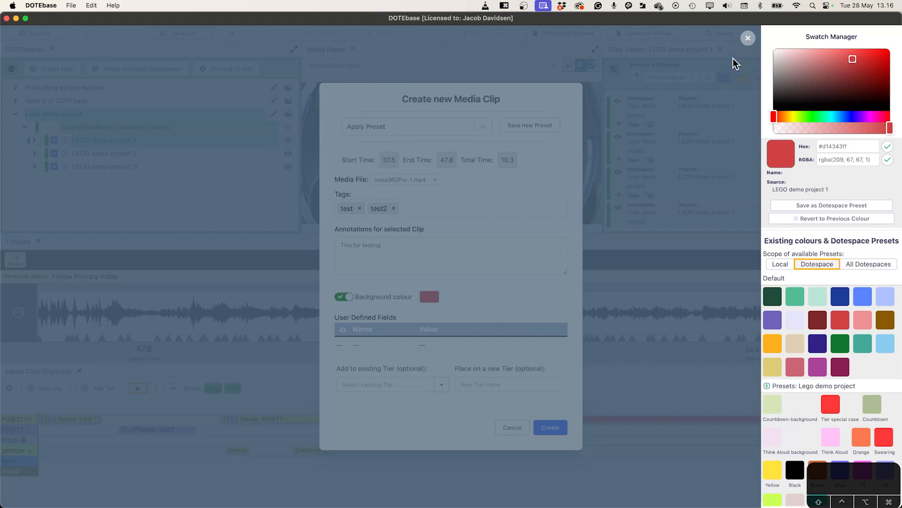
click(748, 38)
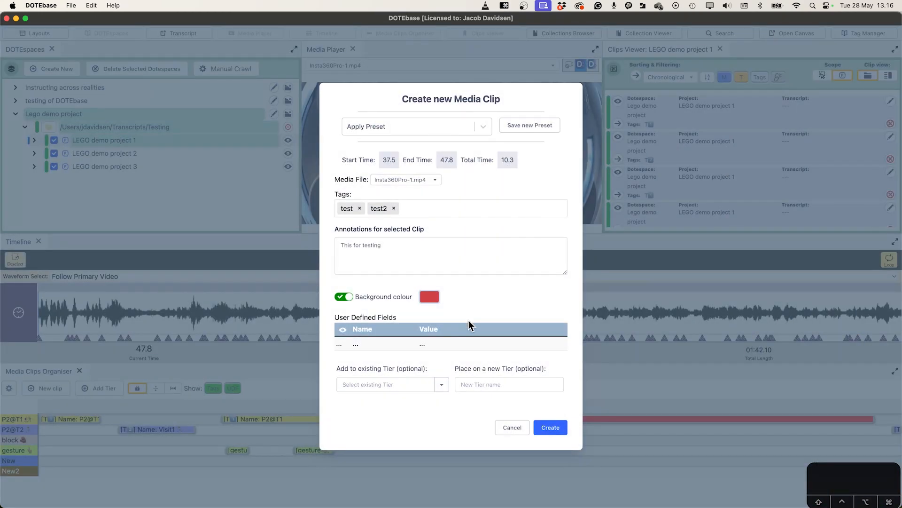
Step: Add a visible user-defined field to the clip, named "testing" with the value "testing again"
click(343, 348)
click(367, 346)
text(testing)
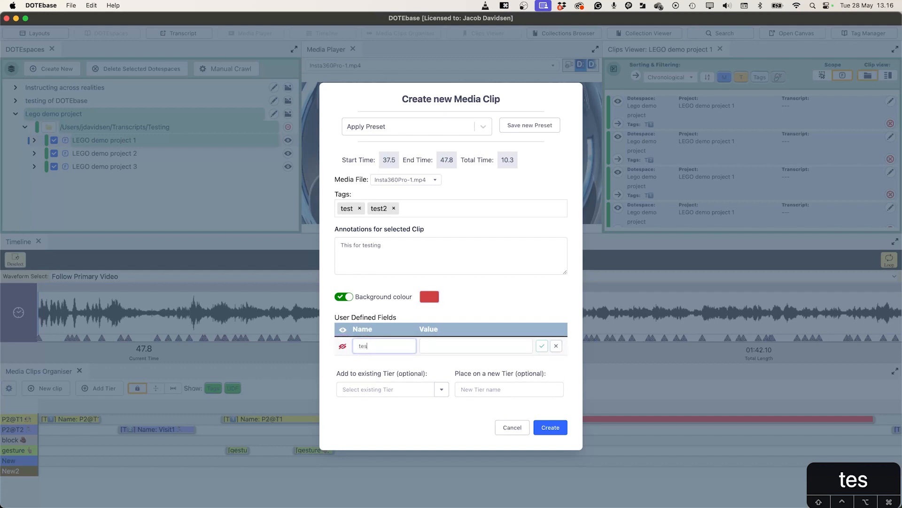
click(429, 346)
text(te)
text(stomg)
key(BackSpace)
key(BackSpace)
key(BackSpace)
text(ing again)
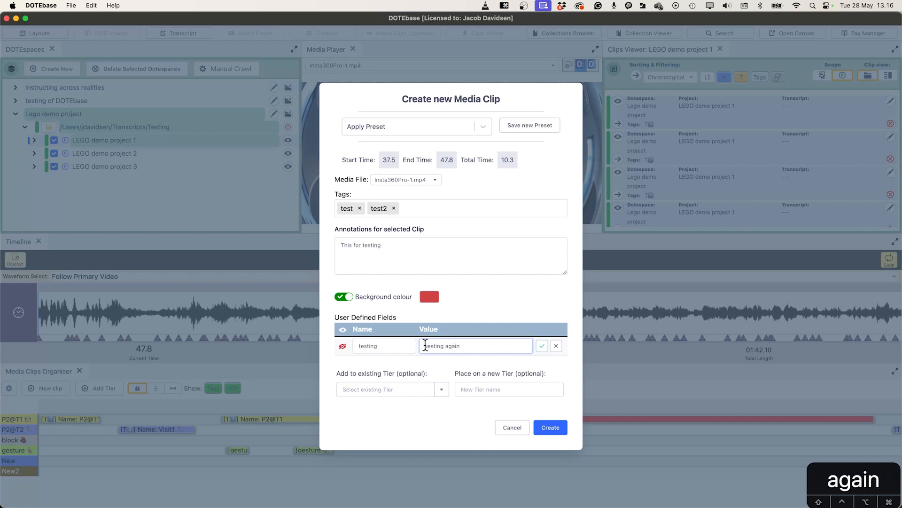
click(343, 348)
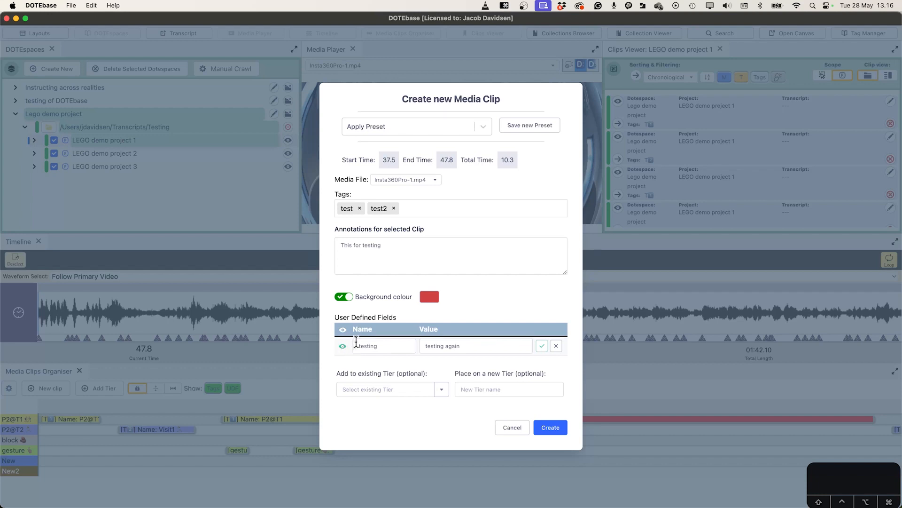
click(542, 346)
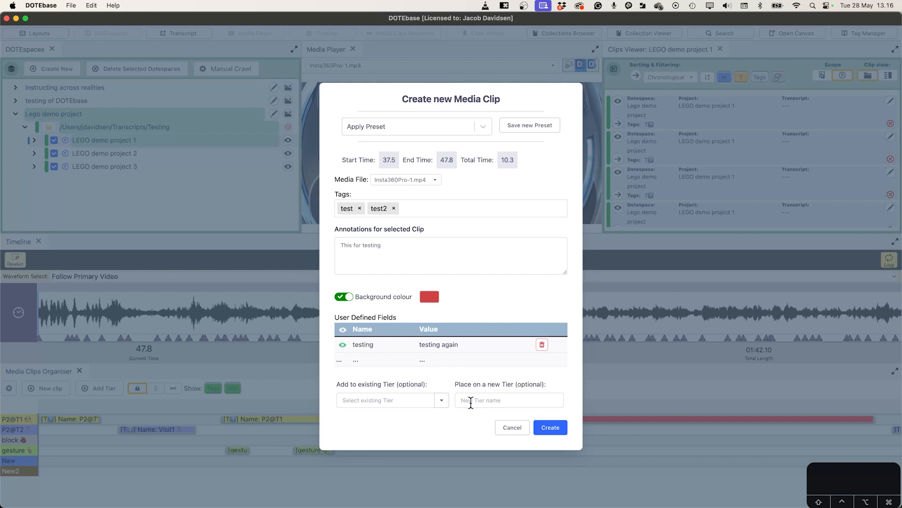
Step: Assign the new clip to the existing tier New2 and create it
click(442, 402)
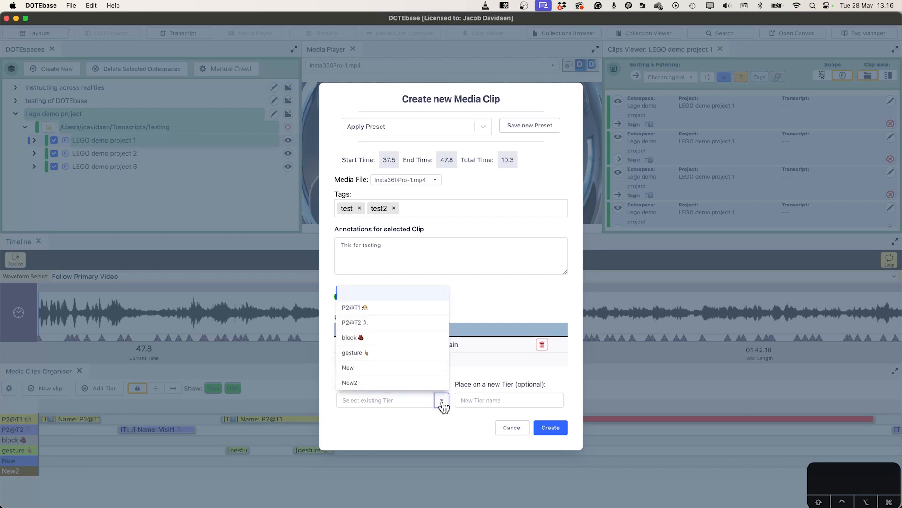
click(427, 383)
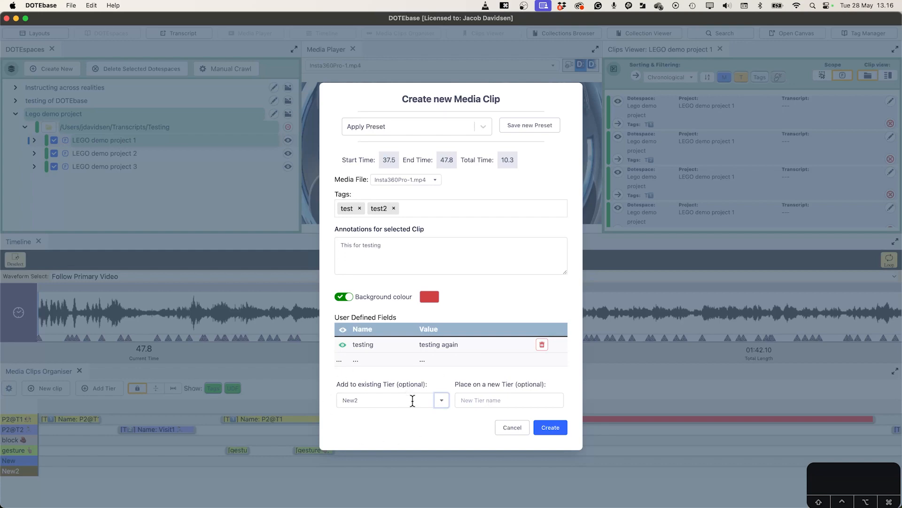
click(550, 428)
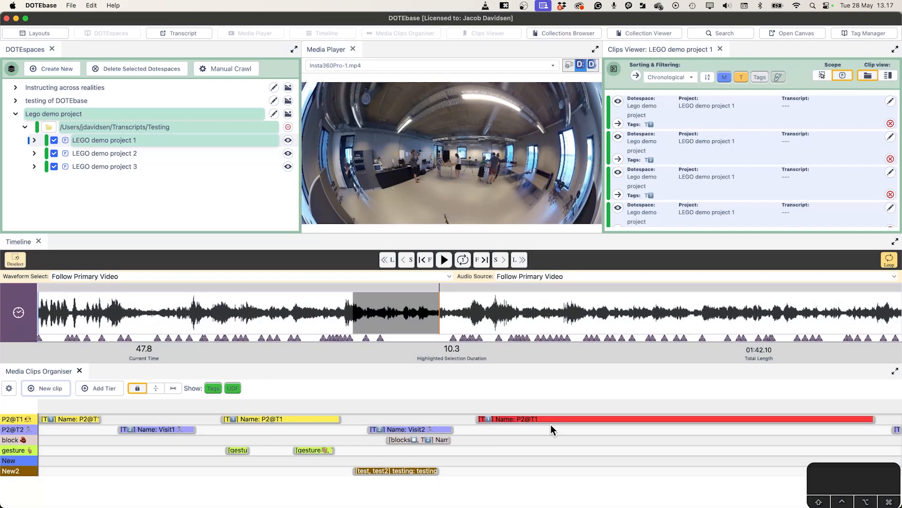
Step: Turn the clip lock in the Media Clips Organiser off and back on
click(410, 460)
click(402, 463)
click(137, 389)
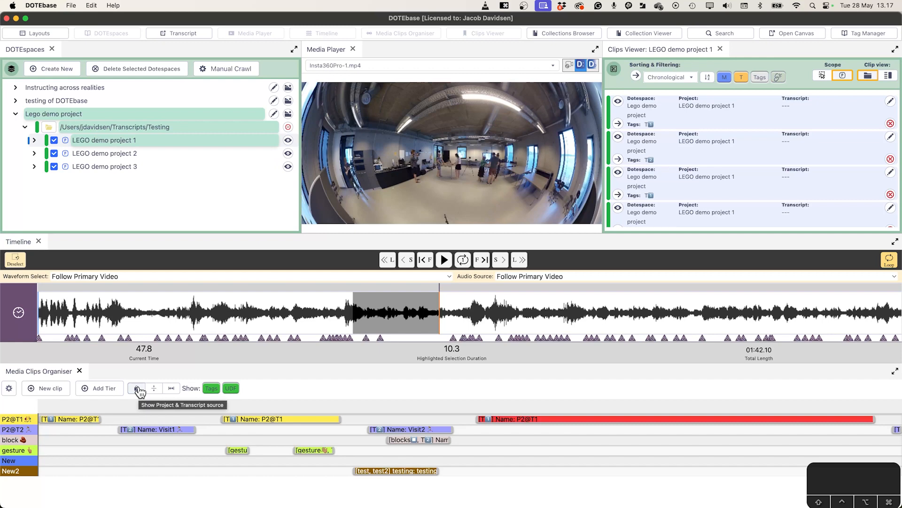
click(139, 389)
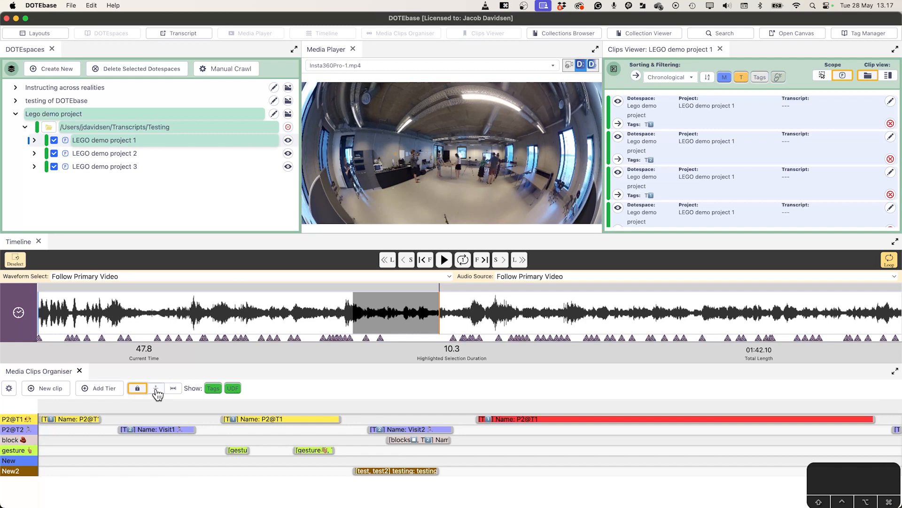
Step: Allow clips to move between tiers, and move the "test, test2" clip to the block tier and back to New2
click(156, 388)
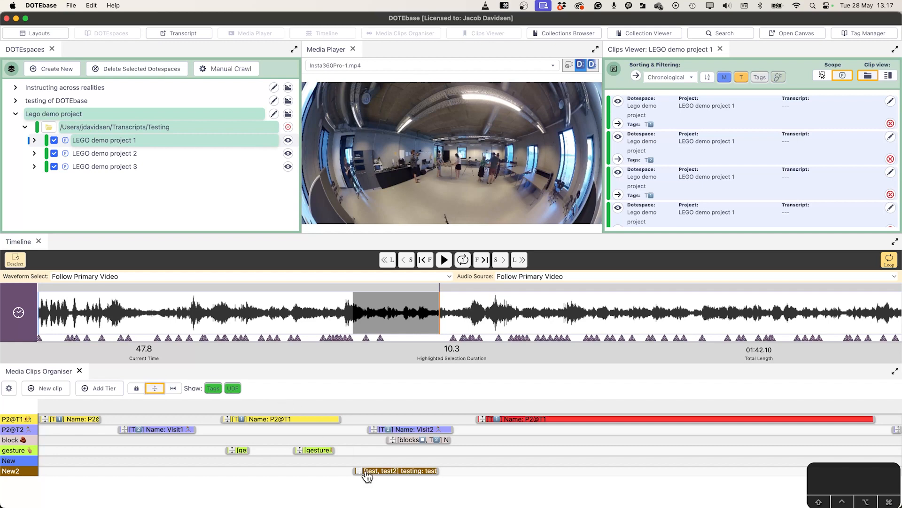
drag(383, 475, 384, 441)
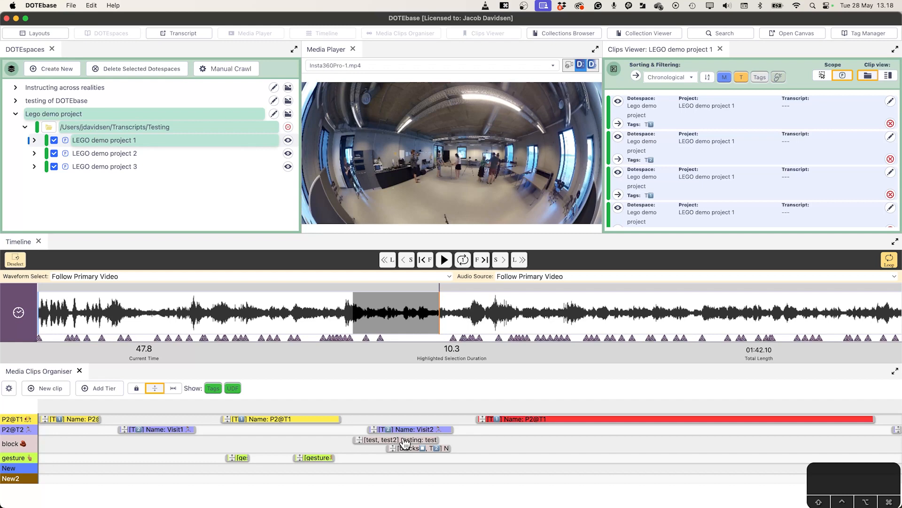
drag(405, 442, 394, 477)
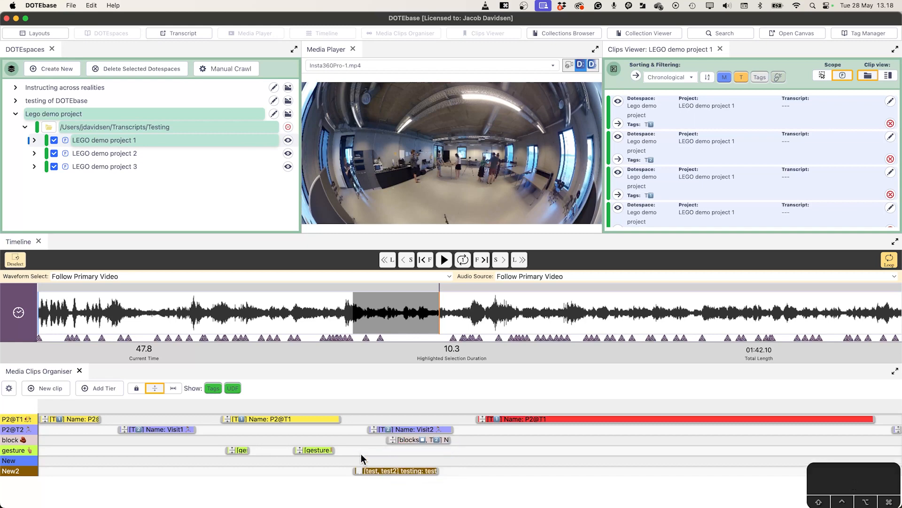
Step: Allow clips to move in time and shift the "test, test2" clip along New2 to start just after the red P2@T1 clip begins
click(173, 388)
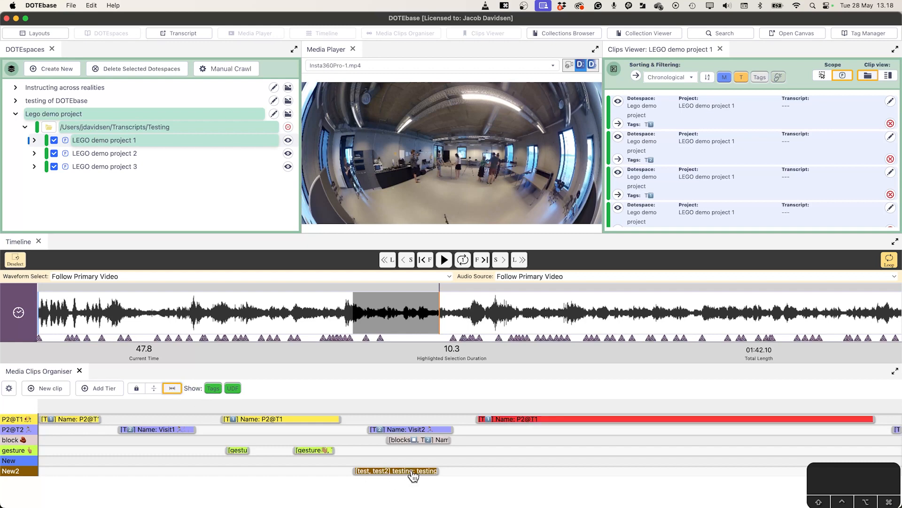
click(428, 476)
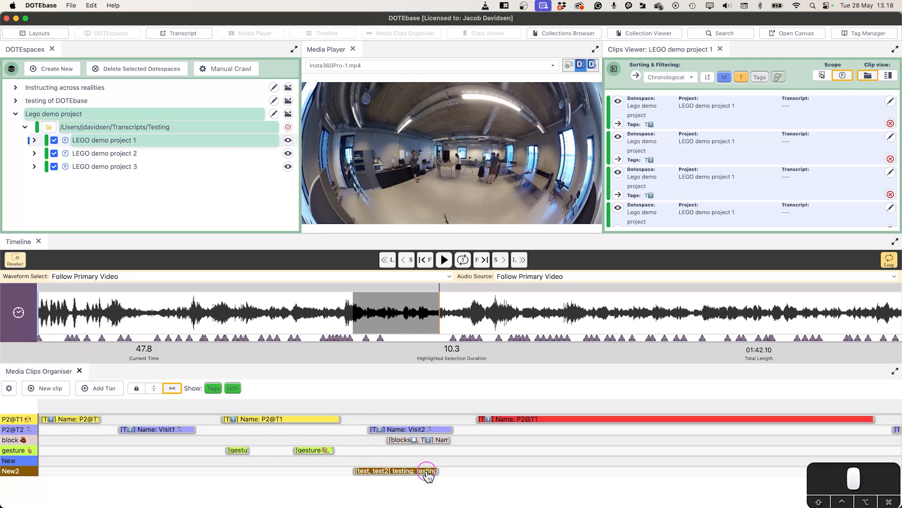
drag(428, 476, 409, 470)
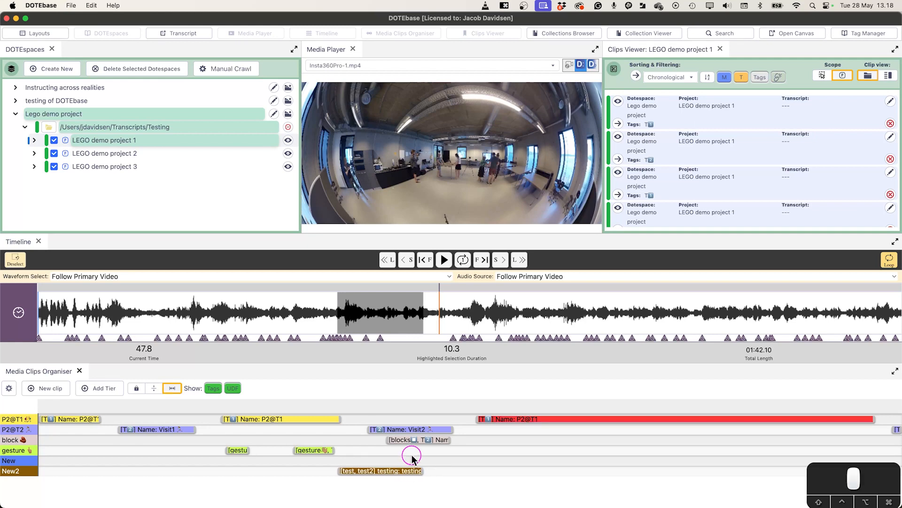
drag(408, 475, 555, 475)
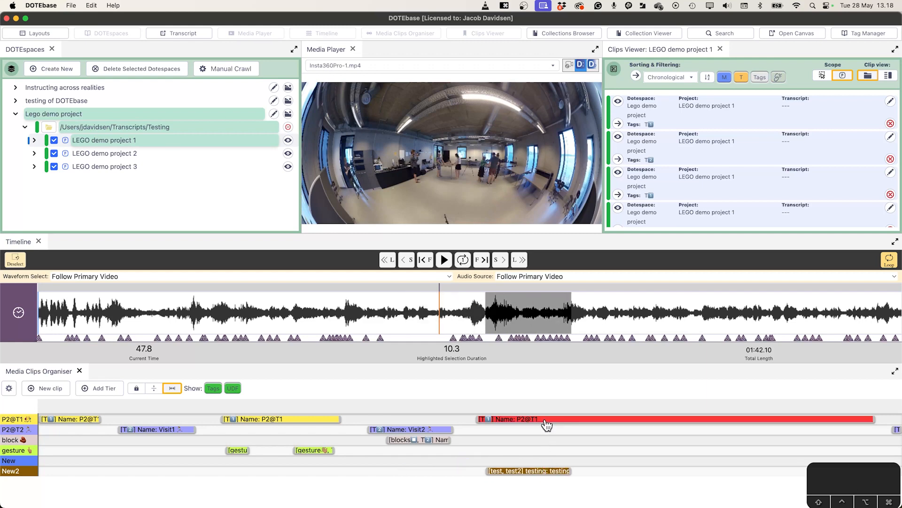
Step: Shift the red P2@T1 and Visit2 clips slightly earlier and the clip on the block tier slightly later
mouse_move(547, 422)
mouse_down()
mouse_move(521, 414)
mouse_move(545, 414)
mouse_up()
drag(427, 427, 442, 437)
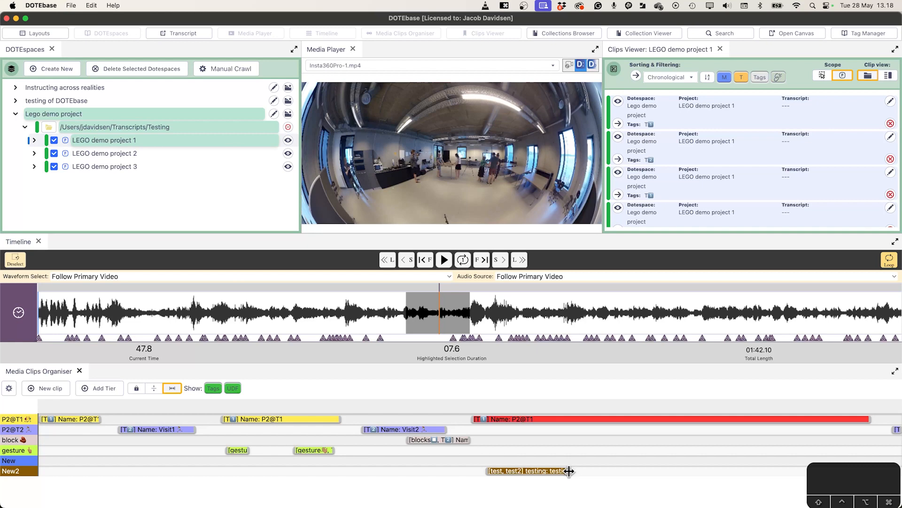
Step: Extend the "test, test2" clip on New2 at both ends to a duration of about 20.2 seconds
drag(569, 470, 605, 470)
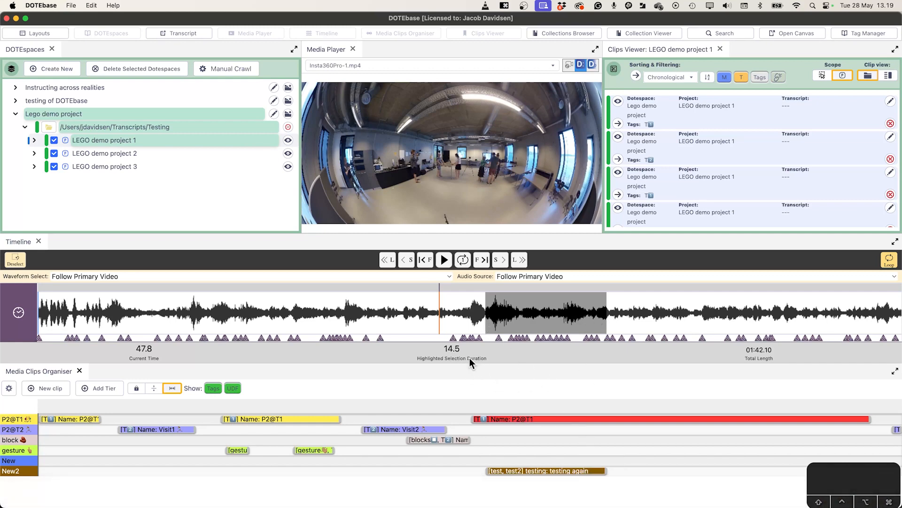
mouse_move(605, 470)
mouse_down()
mouse_move(466, 475)
mouse_move(599, 470)
mouse_up()
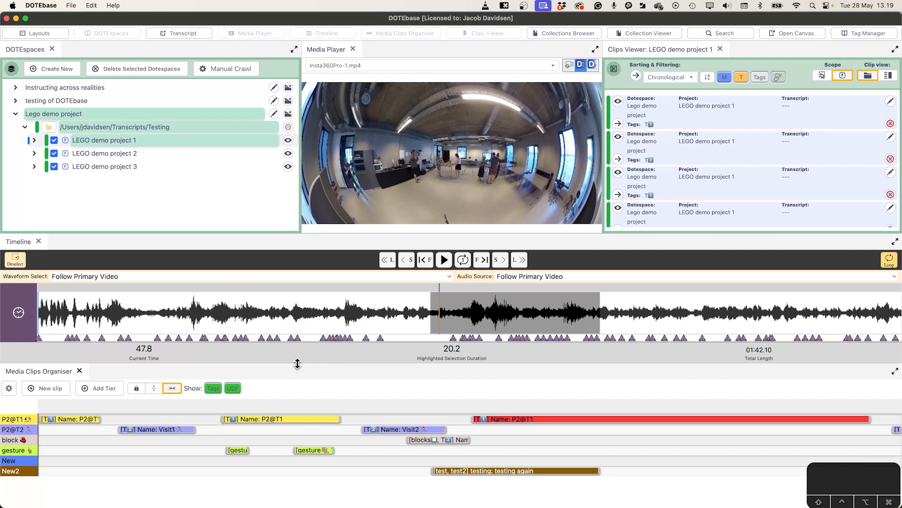
Step: Hide and restore the tags, and likewise the user-defined fields, in the clip labels
click(214, 389)
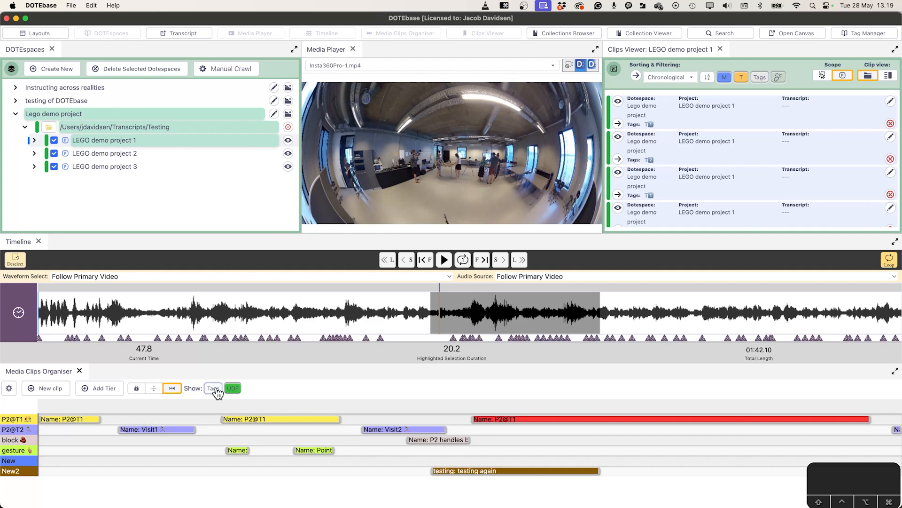
click(214, 388)
click(232, 388)
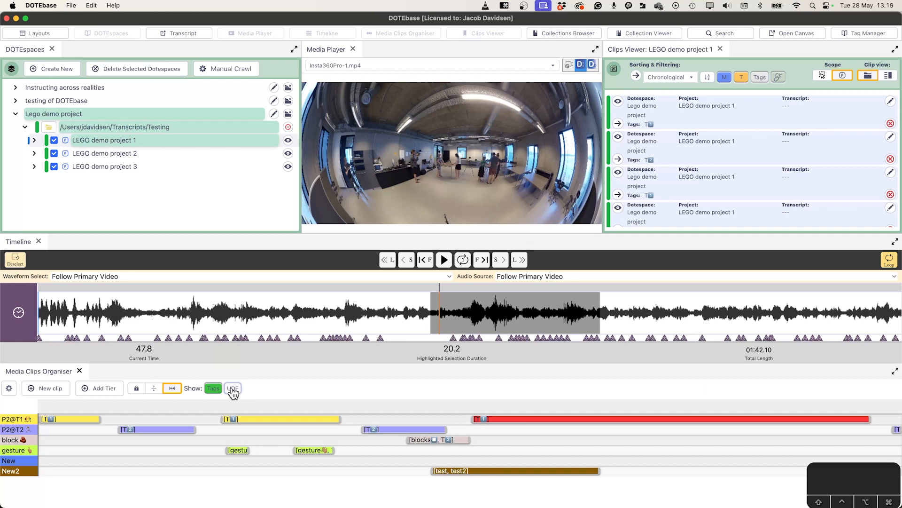
click(232, 388)
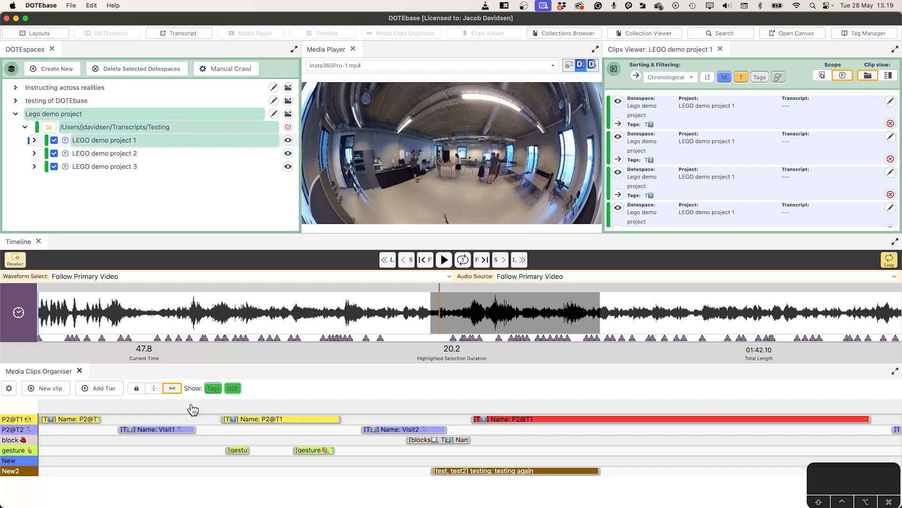
Step: Delete the tier "New" in the tier settings and confirm its removal
click(9, 388)
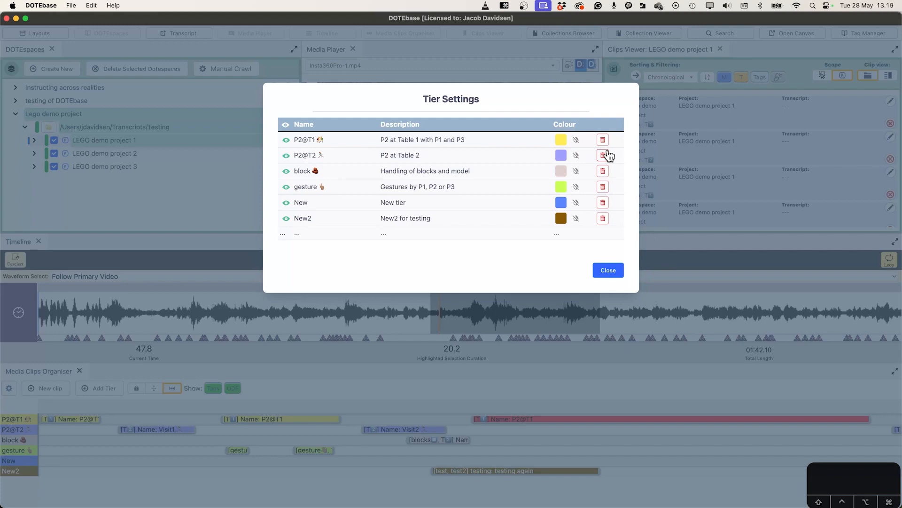
click(603, 203)
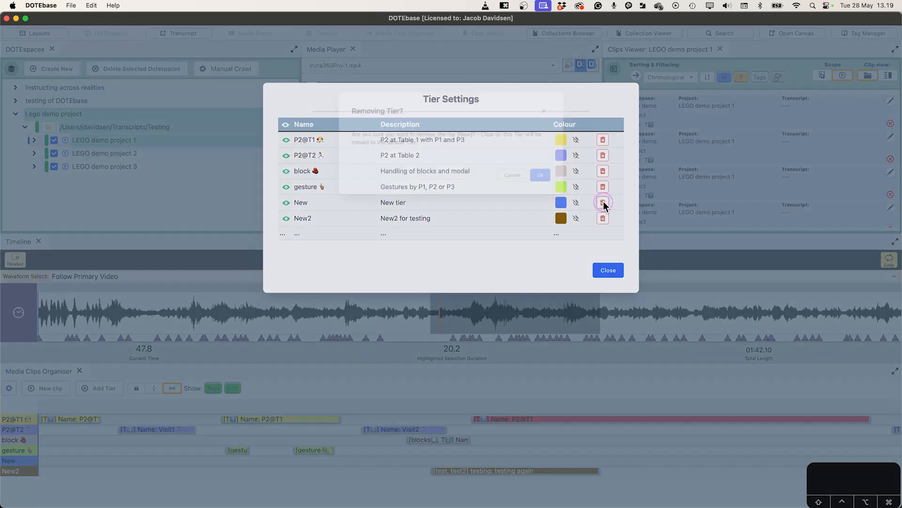
click(556, 180)
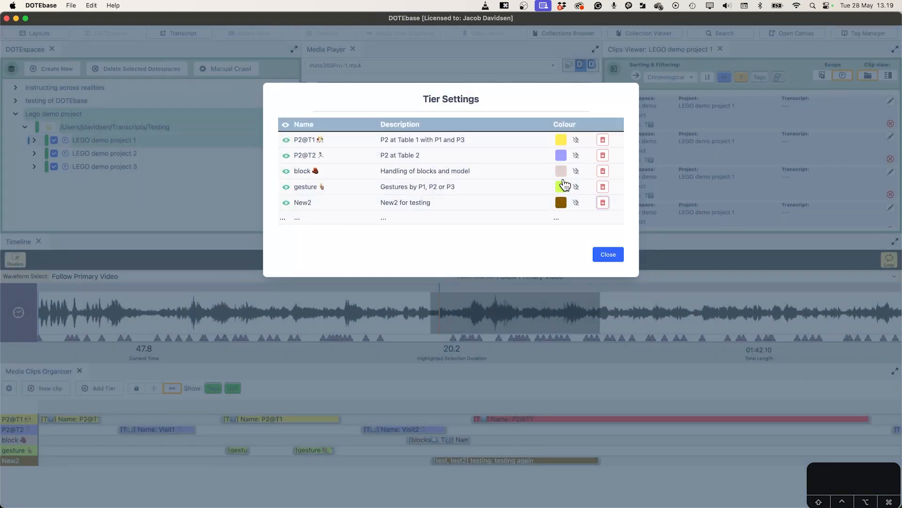
click(609, 254)
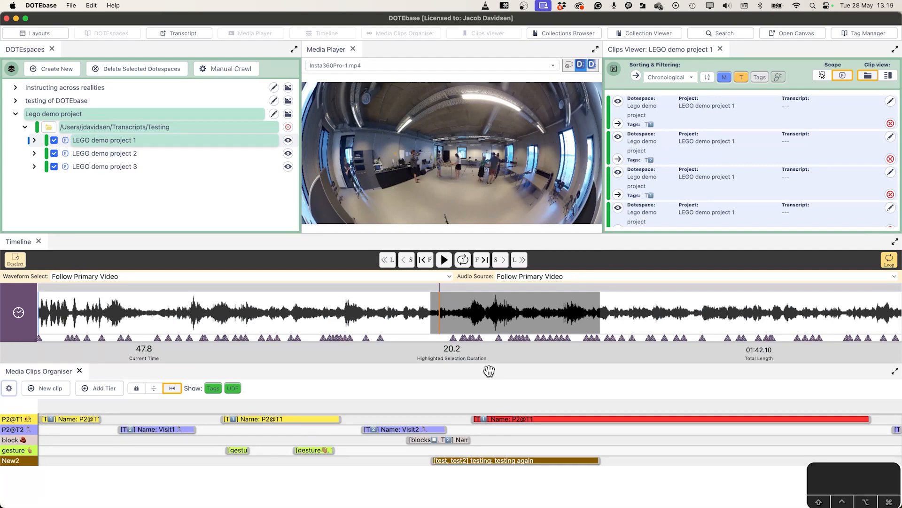